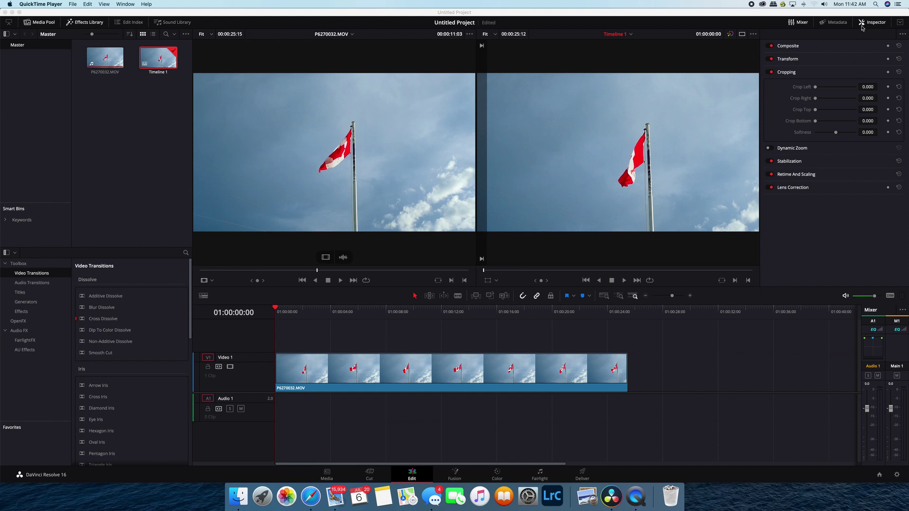
Step: Bring up the clip's Inspector with the Cropping settings expanded
{"action": "left_click", "coordinate": [876, 25]}
{"action": "left_click", "coordinate": [875, 25]}
{"action": "left_click", "coordinate": [874, 26]}
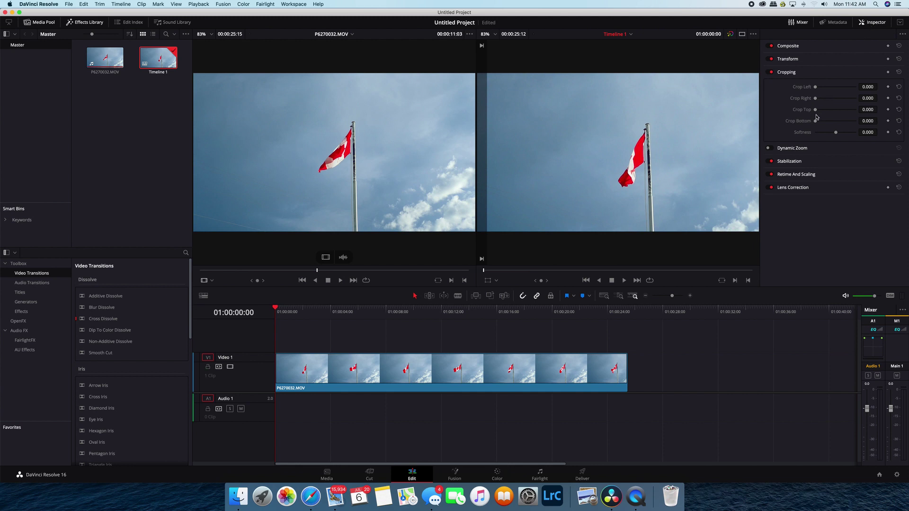
{"action": "left_click", "coordinate": [787, 73]}
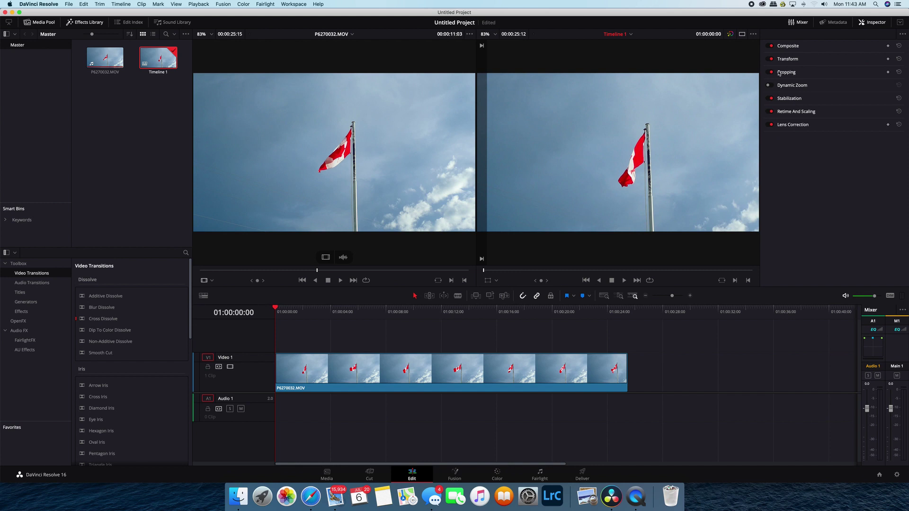
{"action": "left_click", "coordinate": [787, 73]}
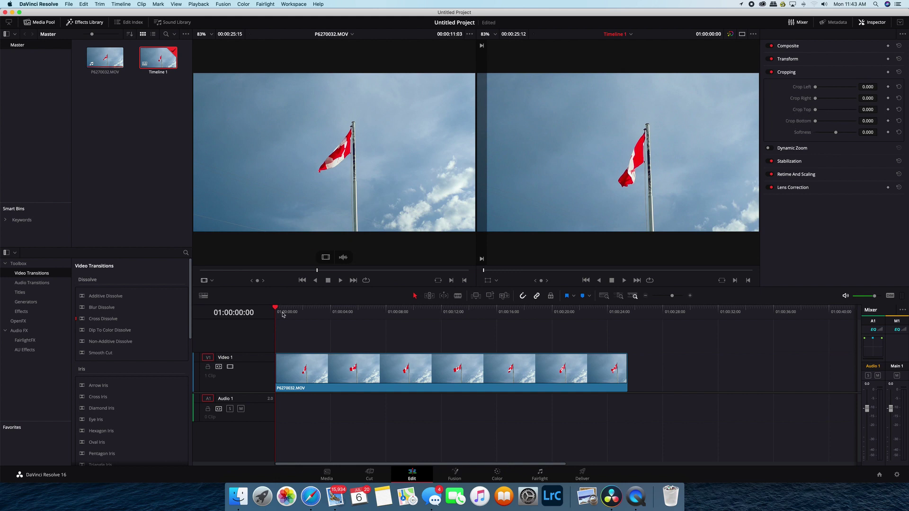
Step: Scrub through the clip to preview it and return to its first frame
{"action": "mouse_move", "coordinate": [276, 309]}
{"action": "left_mouse_down"}
{"action": "mouse_move", "coordinate": [298, 310]}
{"action": "mouse_move", "coordinate": [284, 311]}
{"action": "left_mouse_up"}
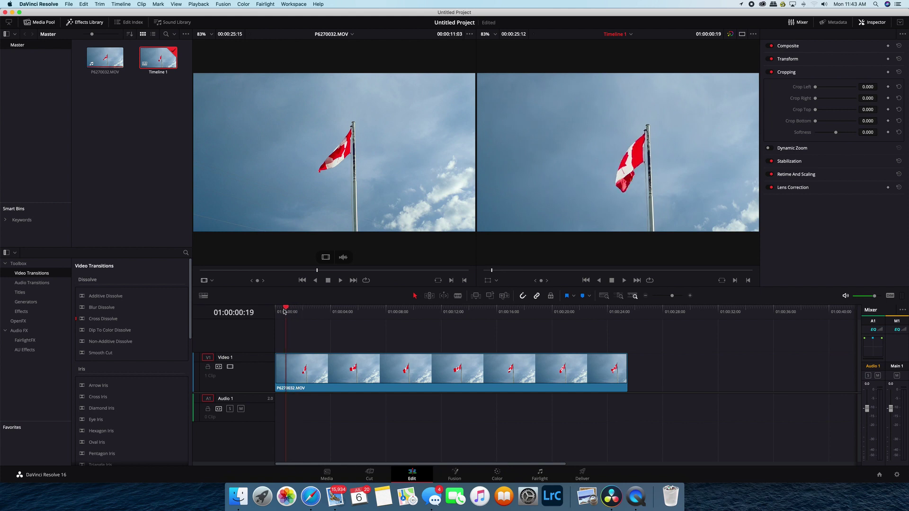
{"action": "key", "text": "Home"}
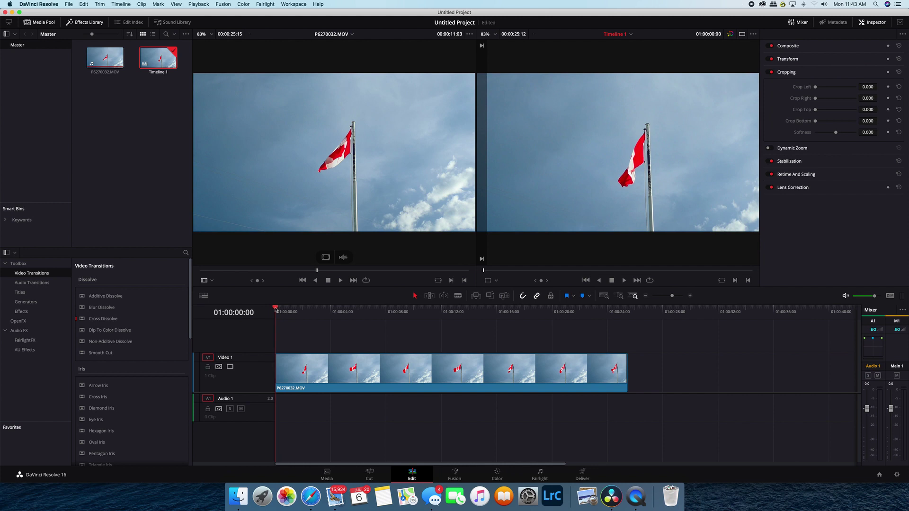
{"action": "mouse_move", "coordinate": [275, 309]}
{"action": "left_mouse_down"}
{"action": "mouse_move", "coordinate": [364, 311]}
{"action": "mouse_move", "coordinate": [279, 318]}
{"action": "left_mouse_up"}
{"action": "mouse_move", "coordinate": [277, 309]}
{"action": "left_mouse_down"}
{"action": "mouse_move", "coordinate": [358, 316]}
{"action": "mouse_move", "coordinate": [277, 313]}
{"action": "left_mouse_up"}
Step: Keyframe Crop Top and Crop Bottom at 0, then move the playhead to about 01:00:06:01
{"action": "left_click", "coordinate": [889, 109]}
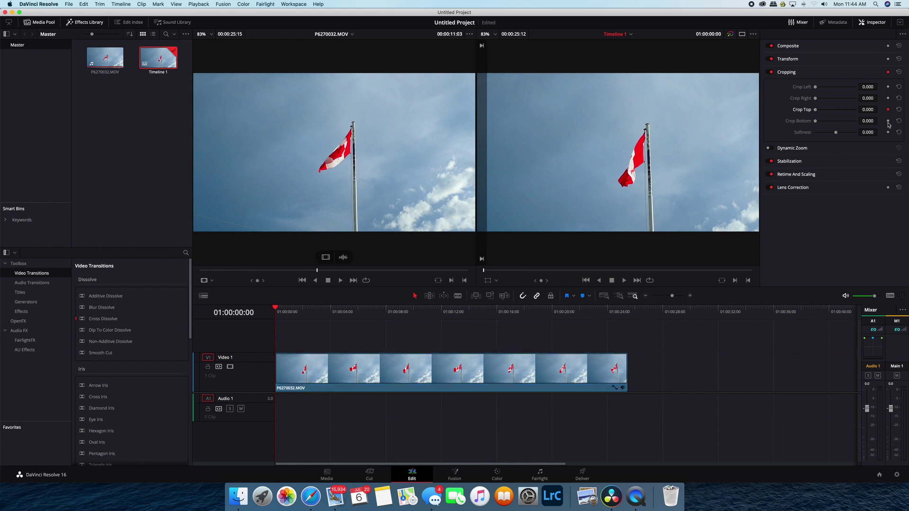
{"action": "left_click", "coordinate": [888, 121]}
{"action": "left_click_drag", "start_coordinate": [275, 310], "coordinate": [360, 316]}
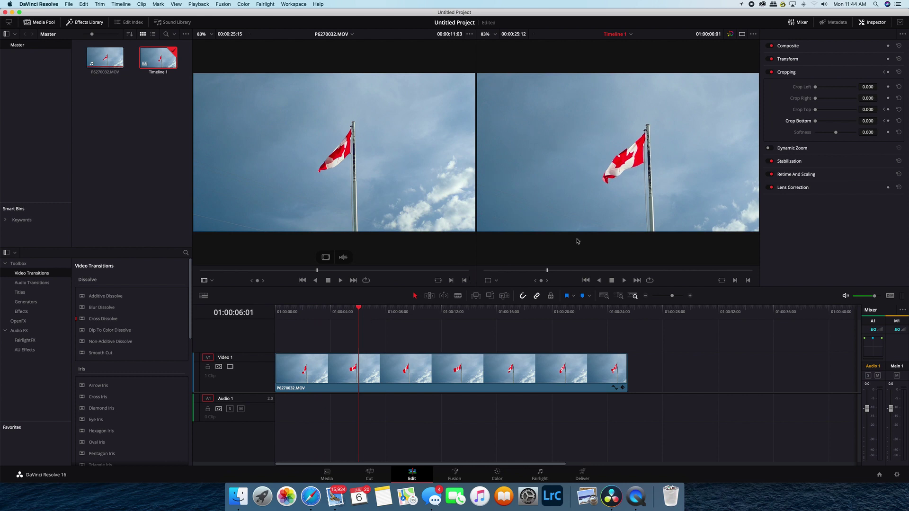
Step: Raise Crop Top at the six-second mark, trying values such as 30 and 31
{"action": "left_click_drag", "start_coordinate": [833, 109], "coordinate": [848, 110]}
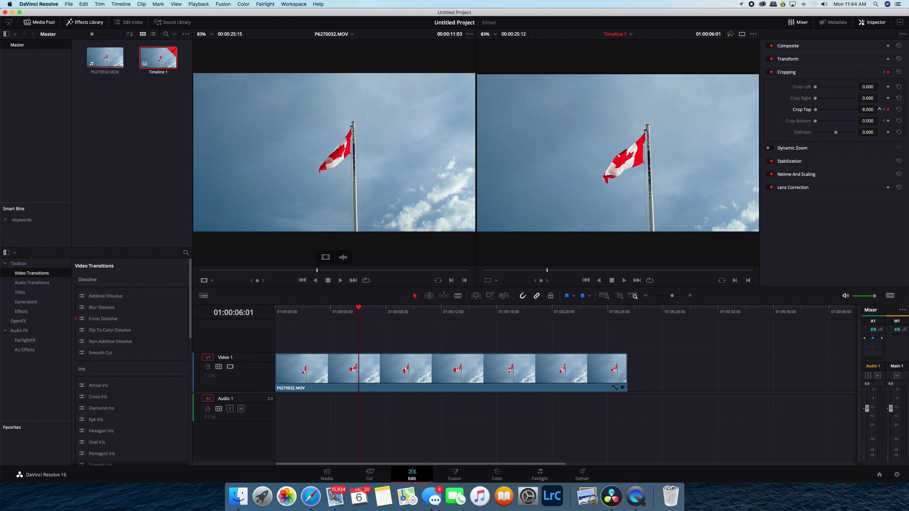
{"action": "left_click", "coordinate": [868, 110]}
{"action": "type", "text": "30"}
{"action": "key", "text": "Return"}
{"action": "left_click_drag", "start_coordinate": [862, 110], "coordinate": [865, 111]}
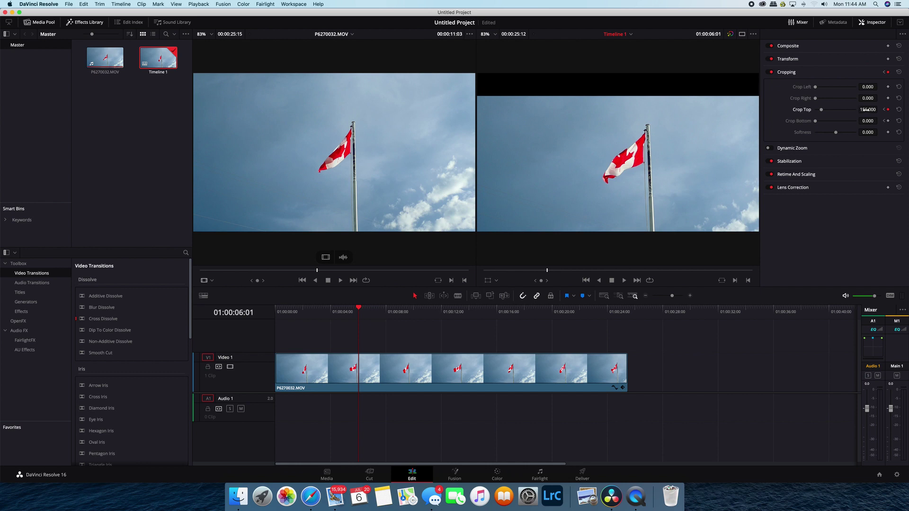
{"action": "left_click", "coordinate": [865, 110]}
{"action": "key", "text": "BackSpace"}
{"action": "key", "text": "BackSpace"}
{"action": "type", "text": "31"}
{"action": "key", "text": "Return"}
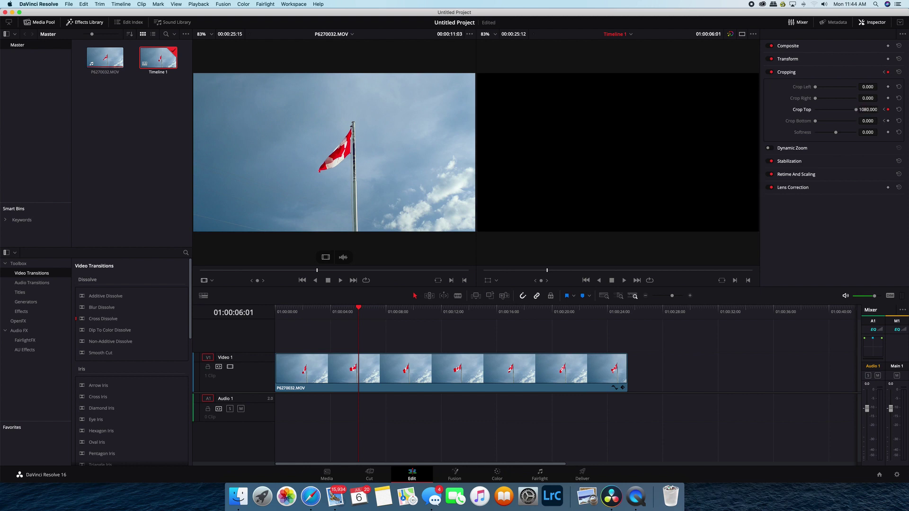
Step: Set Crop Top and Crop Bottom to 131.5 each to letterbox the flag shot
{"action": "left_click", "coordinate": [871, 110]}
{"action": "type", "text": "131.5"}
{"action": "left_click", "coordinate": [867, 121]}
{"action": "type", "text": "131.5"}
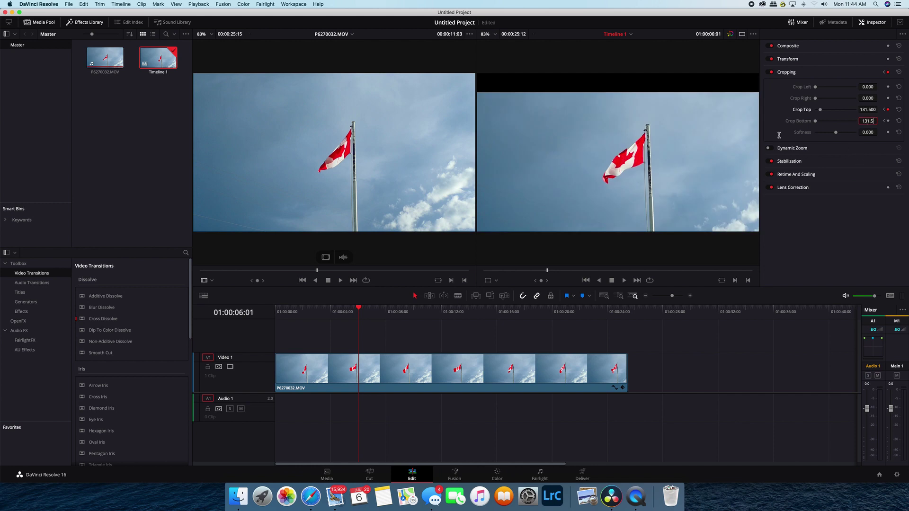
{"action": "key", "text": "Return"}
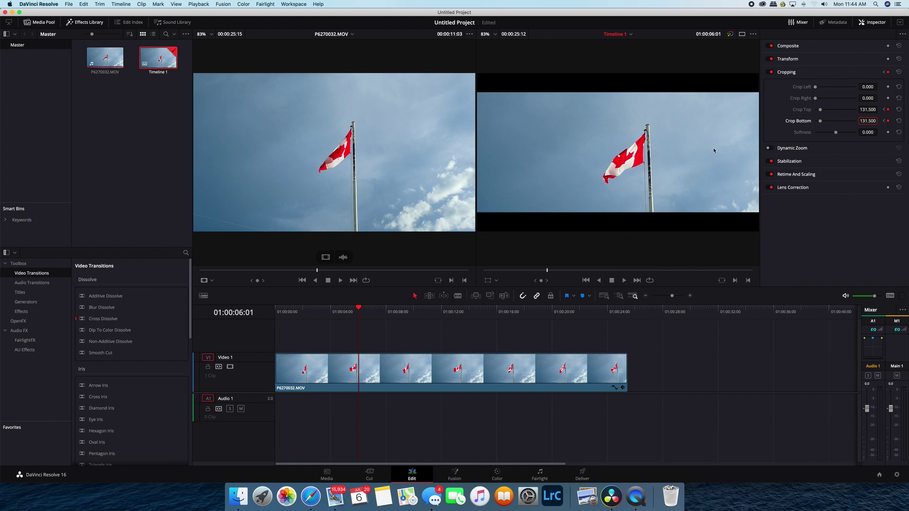
{"action": "scroll", "coordinate": [713, 151], "scroll_direction": "down", "scroll_amount": 5}
{"action": "scroll", "coordinate": [709, 153], "scroll_direction": "up", "scroll_amount": 3}
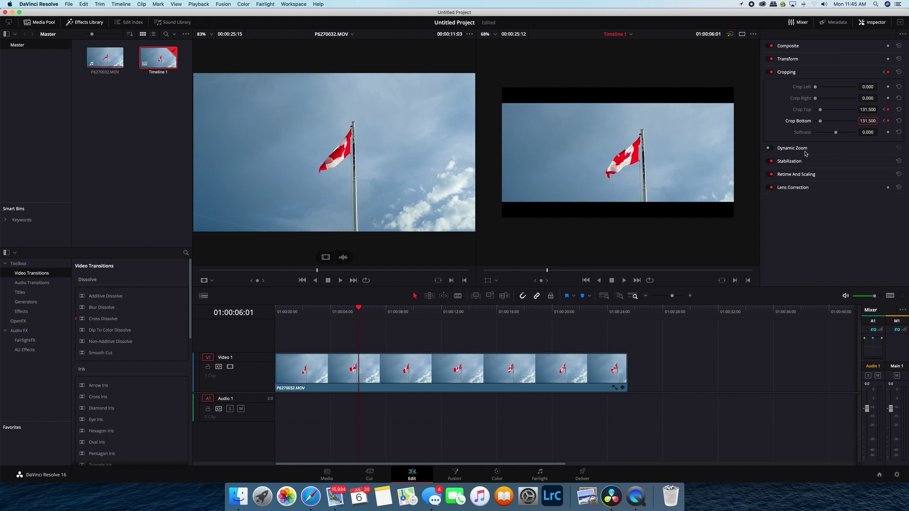
{"action": "left_click_drag", "start_coordinate": [359, 310], "coordinate": [272, 310]}
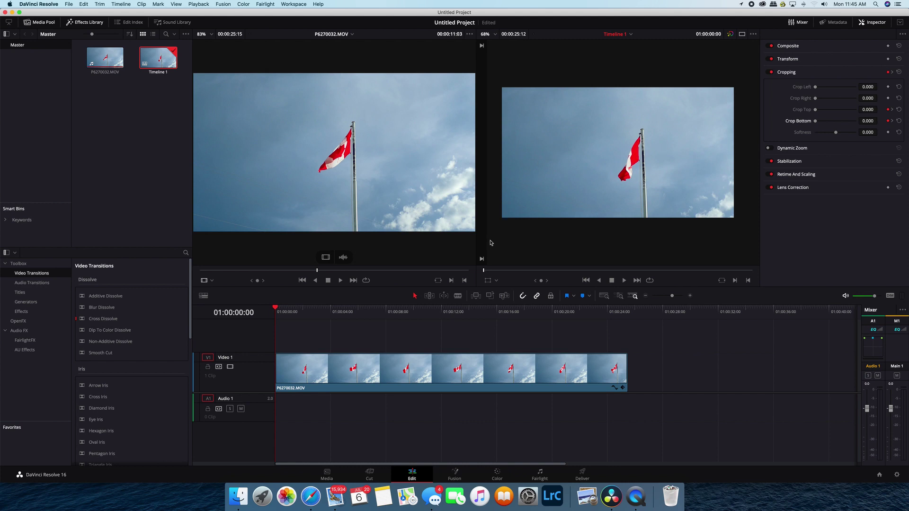
{"action": "key", "text": "space"}
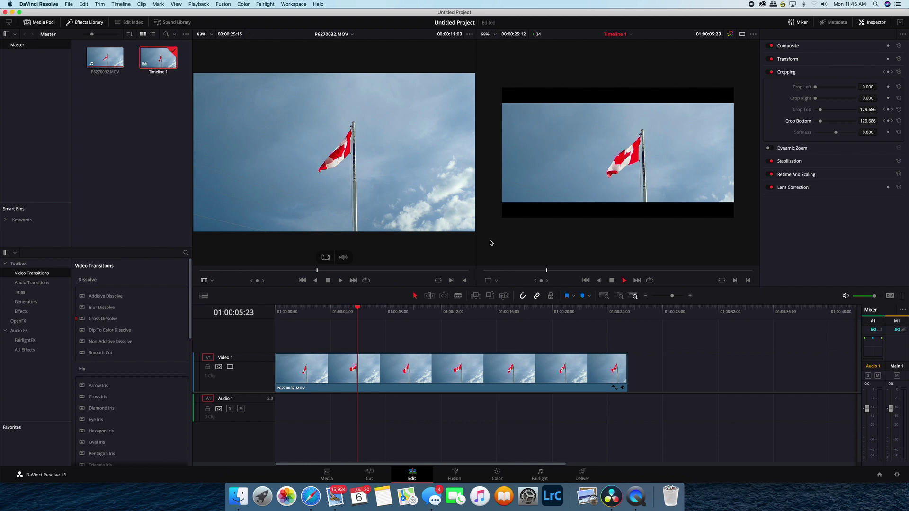
{"action": "left_click", "coordinate": [272, 308]}
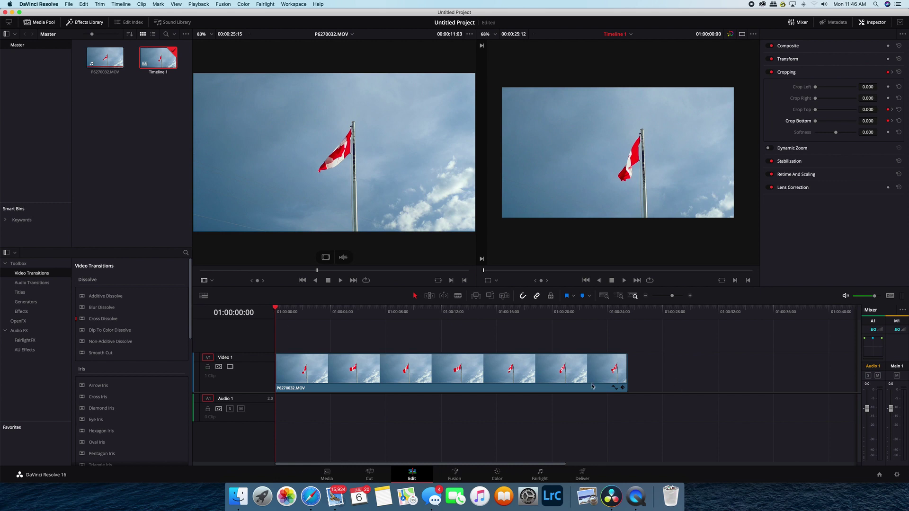
Step: Show the clip's Cropping keyframe lane and drag the six-second keyframe about 01:11 earlier
{"action": "left_click", "coordinate": [615, 388]}
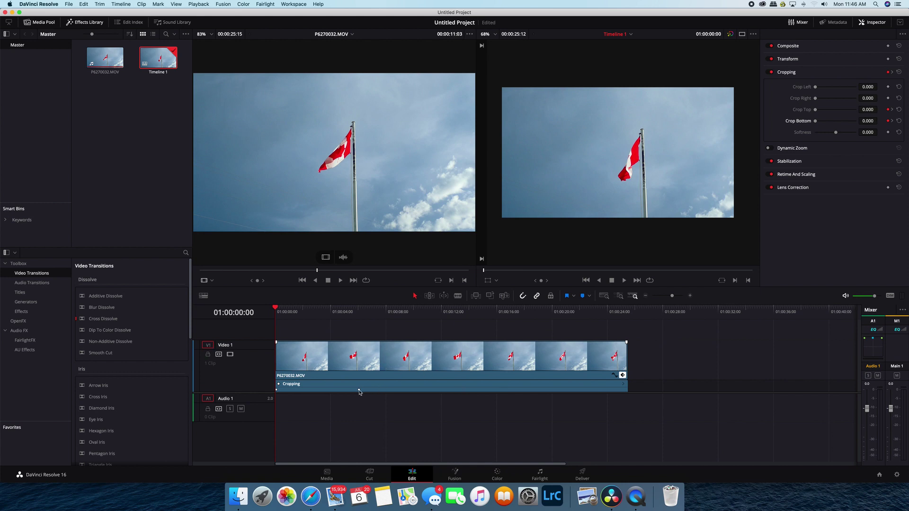
{"action": "left_click_drag", "start_coordinate": [359, 391], "coordinate": [383, 392]}
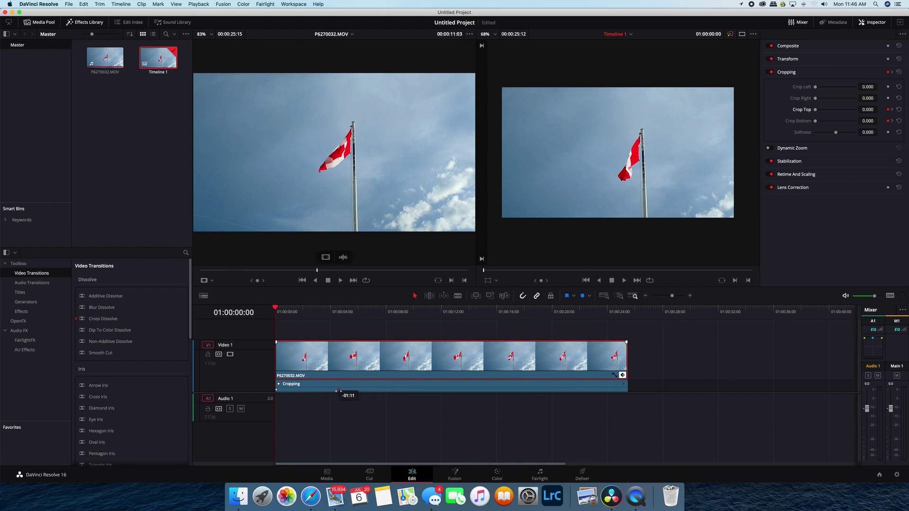